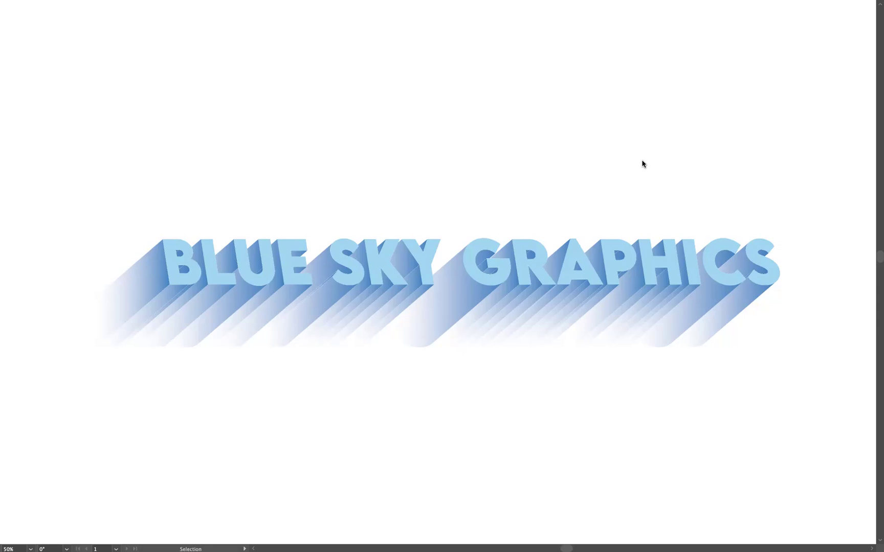
Step: Type BLUE SKY GRAPHICS on a blank area of the artboard and enlarge it to about 77.5 pt
{"action": "key", "text": "f"}
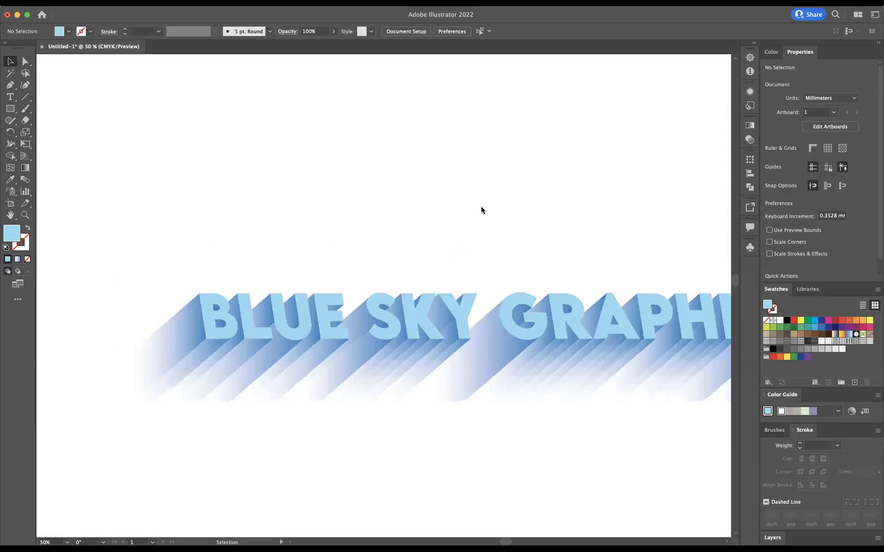
{"action": "key", "text": "space"}
{"action": "left_click_drag", "start_coordinate": [482, 171], "coordinate": [381, 466]}
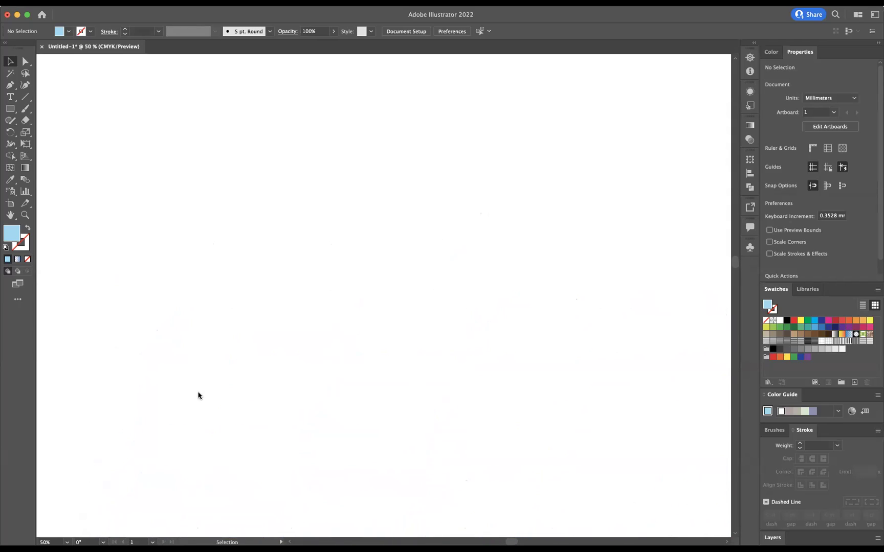
{"action": "left_click", "coordinate": [10, 97]}
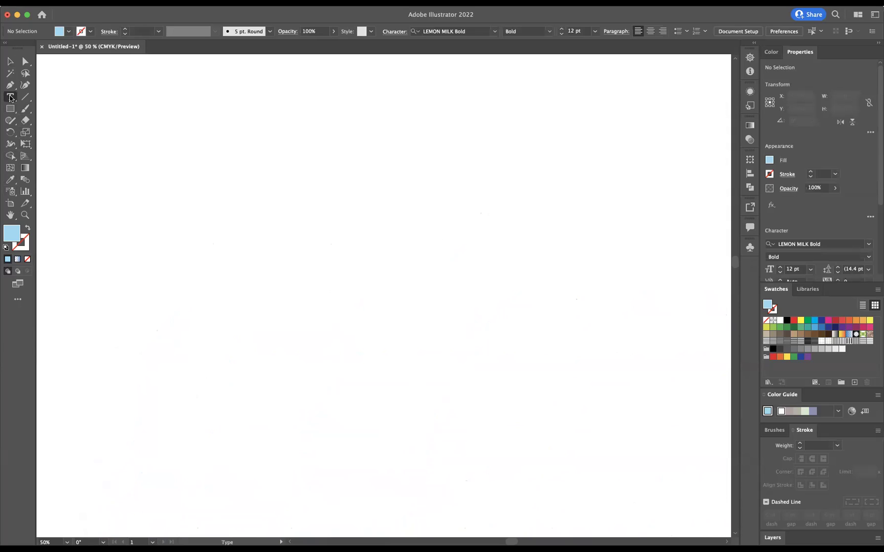
{"action": "left_click", "coordinate": [241, 229]}
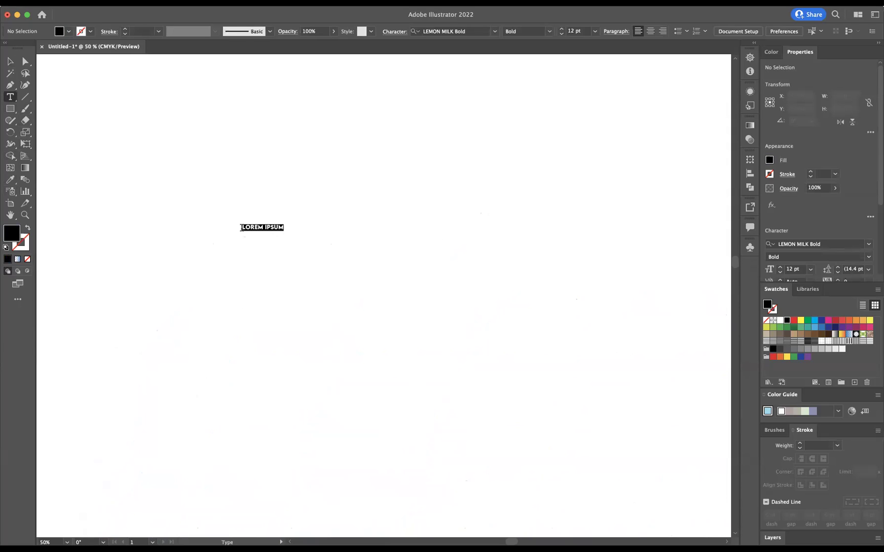
{"action": "type", "text": "BL"}
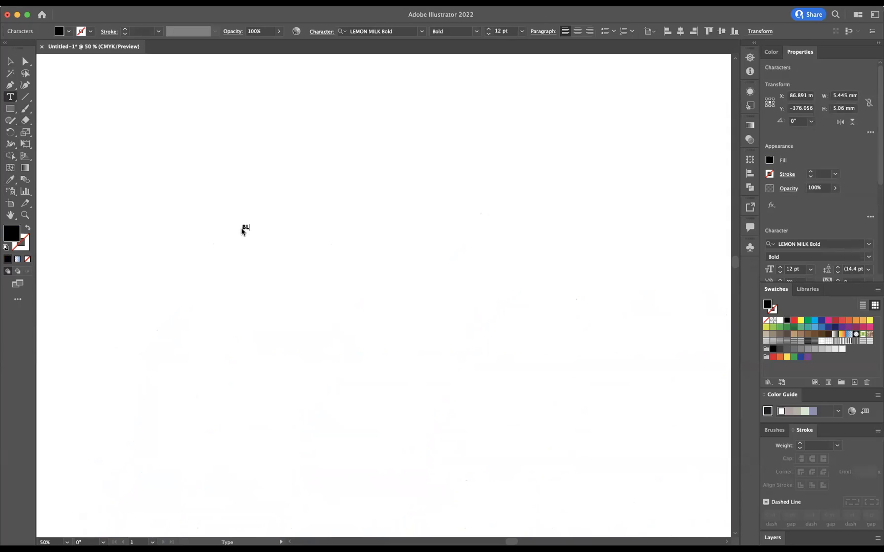
{"action": "type", "text": "UE SKY GRAPHICS"}
{"action": "key", "text": "Escape"}
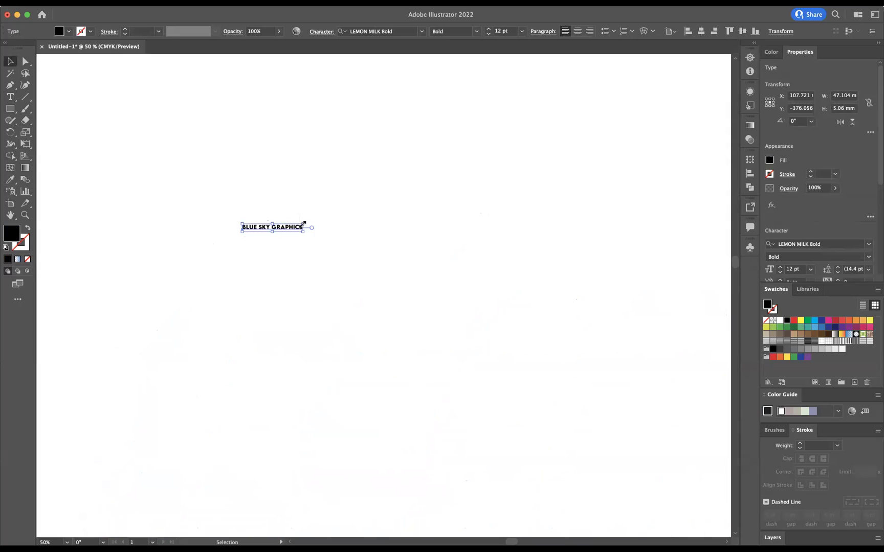
{"action": "left_click_drag", "start_coordinate": [304, 223], "coordinate": [468, 175]}
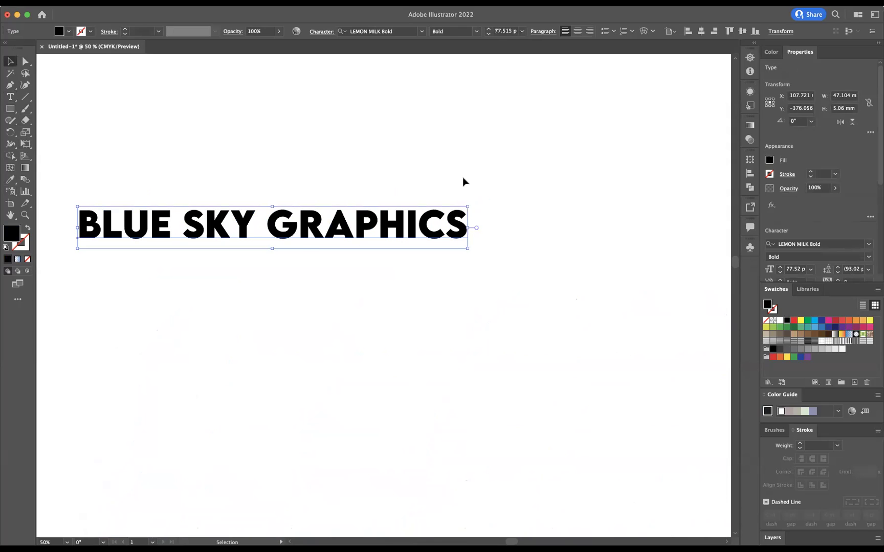
Step: Convert the BLUE SKY GRAPHICS text to outlines and fill it bright blue
{"action": "left_click_drag", "start_coordinate": [345, 230], "coordinate": [374, 234]}
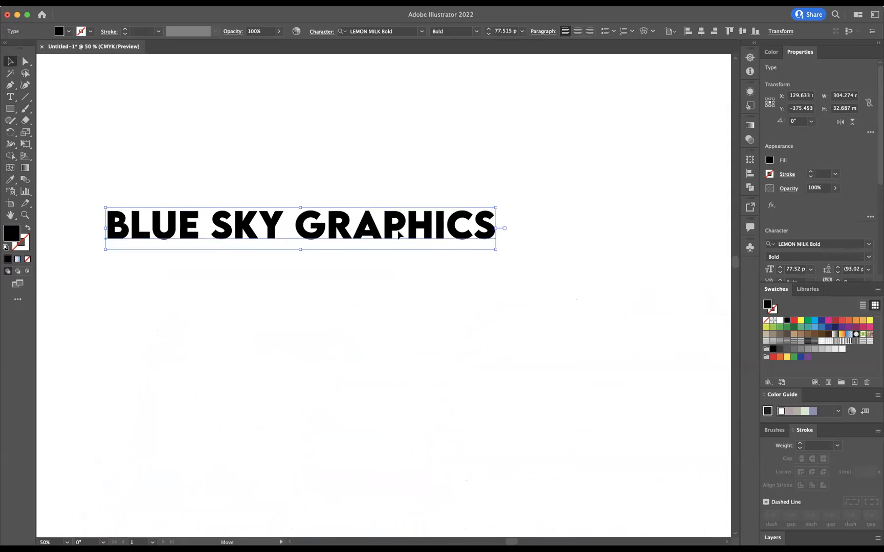
{"action": "left_click_drag", "start_coordinate": [286, 230], "coordinate": [336, 231]}
{"action": "right_click", "coordinate": [319, 229]}
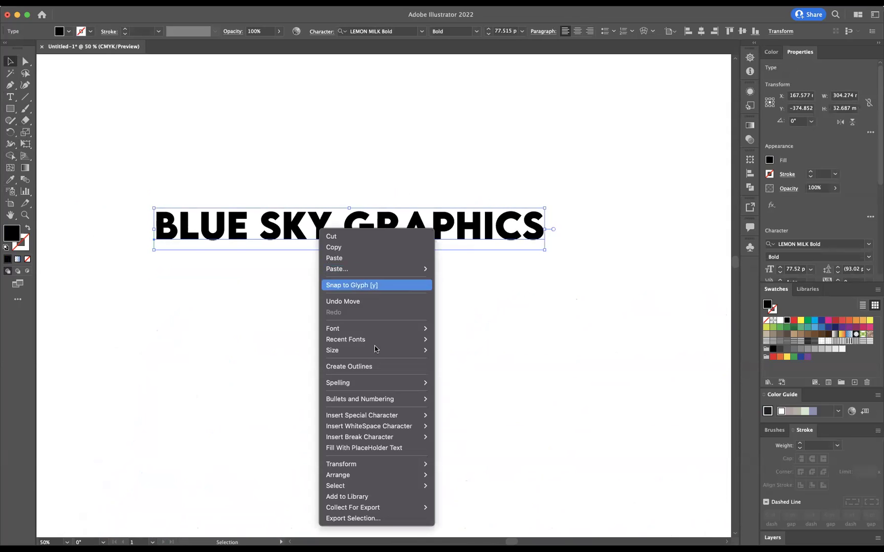
{"action": "left_click", "coordinate": [374, 366]}
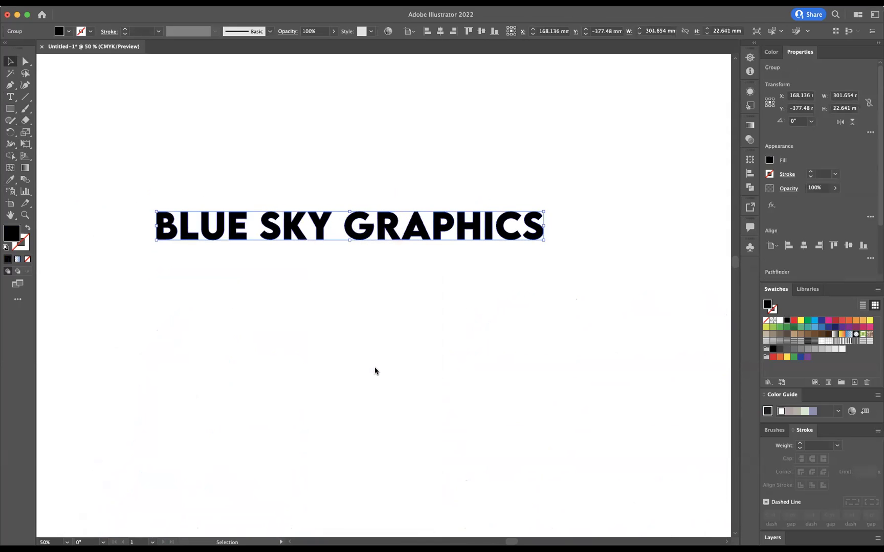
{"action": "left_click", "coordinate": [815, 321]}
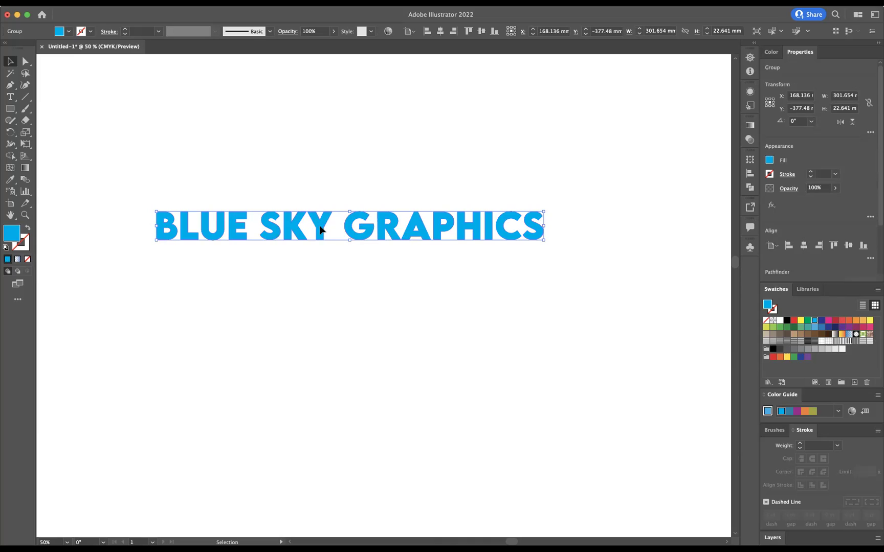
Step: Duplicate the lettering directly below and recolour the copy light blue 9DE4F9
{"action": "left_click_drag", "start_coordinate": [320, 230], "coordinate": [322, 291]}
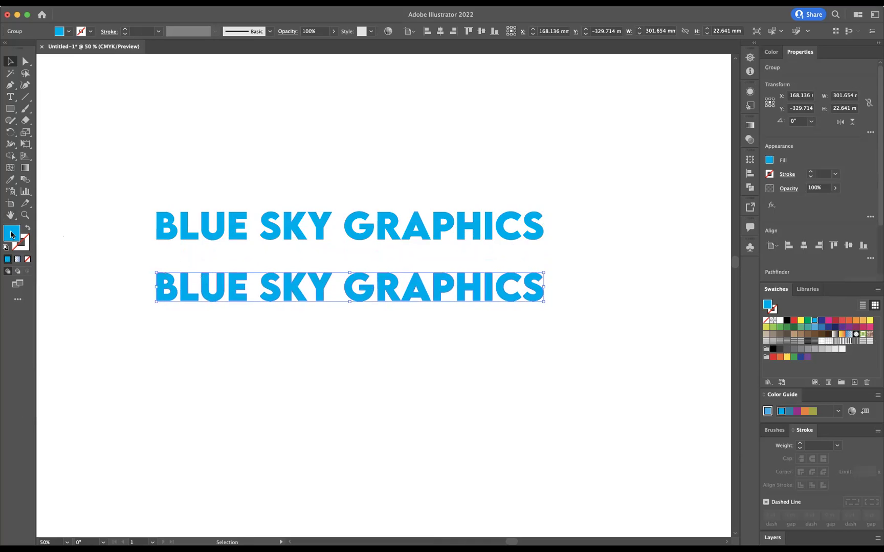
{"action": "double_click", "coordinate": [14, 232]}
{"action": "left_click_drag", "start_coordinate": [360, 220], "coordinate": [356, 219]}
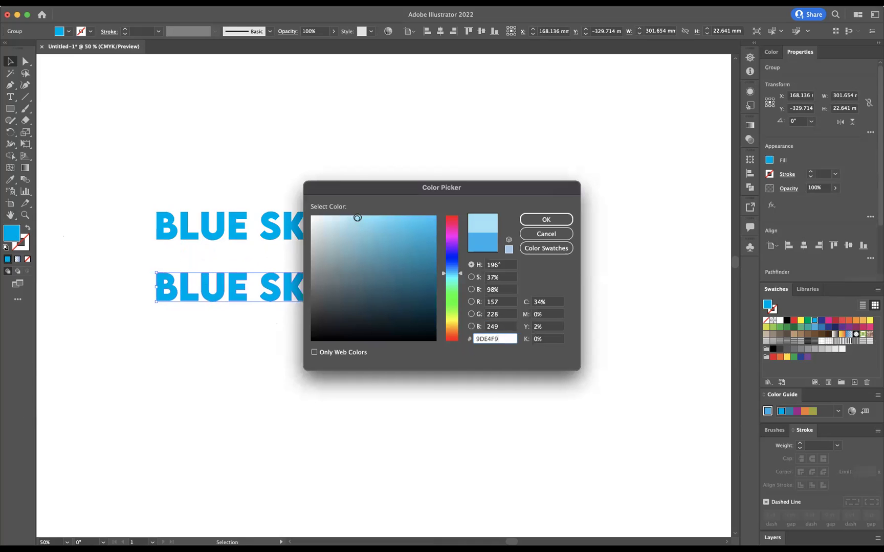
{"action": "left_click", "coordinate": [533, 219]}
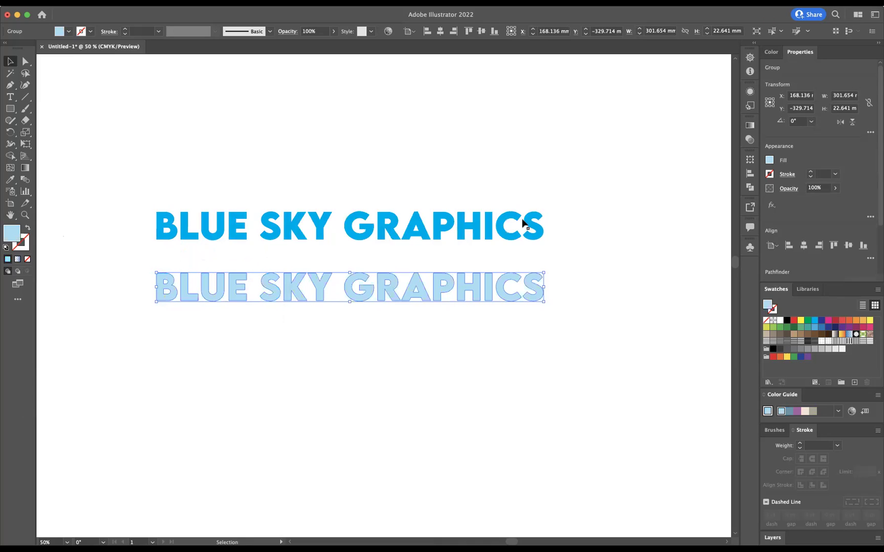
{"action": "left_click", "coordinate": [338, 154]}
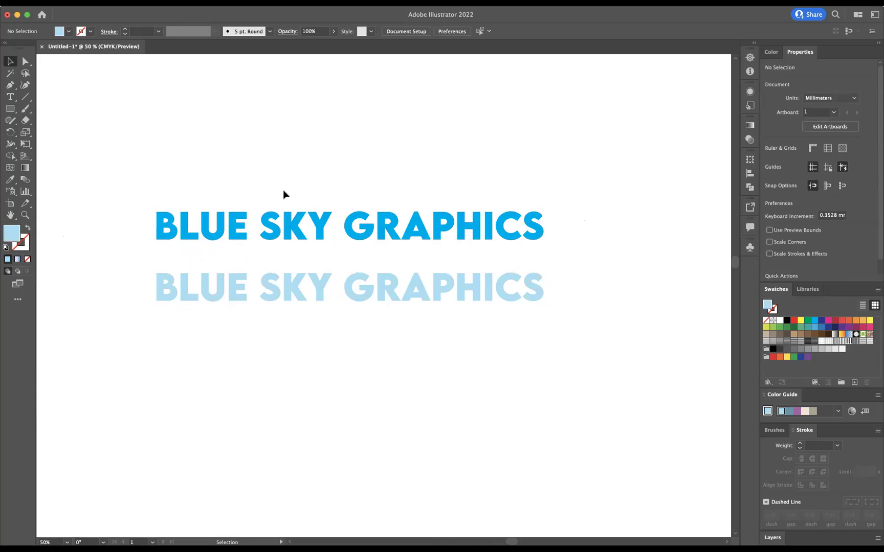
Step: Apply Extrude & Bevel (Classic) to the bright blue top lettering
{"action": "left_click", "coordinate": [362, 243]}
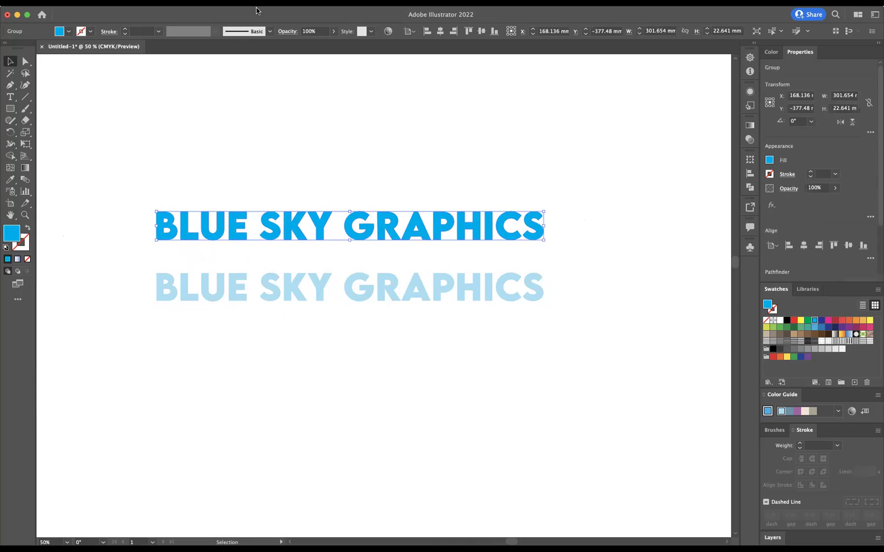
{"action": "left_click", "coordinate": [198, 1]}
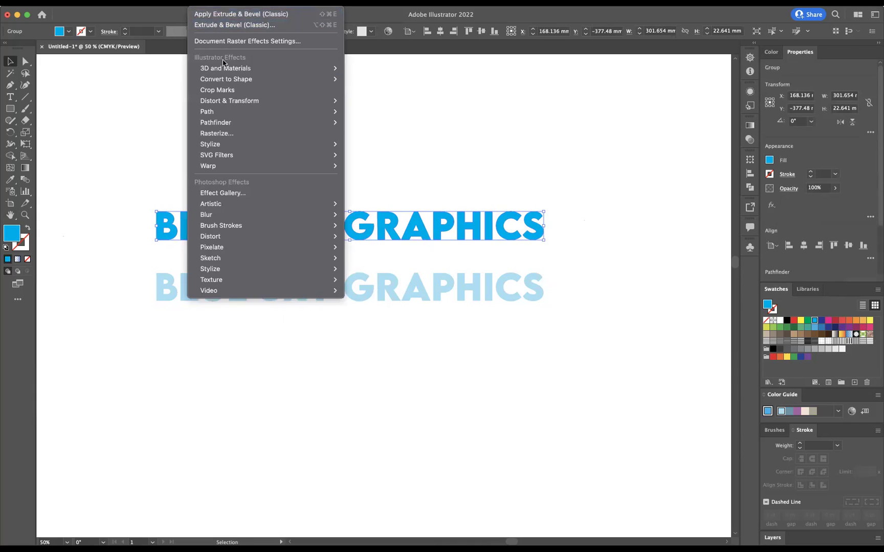
{"action": "mouse_move", "coordinate": [227, 71]}
{"action": "mouse_move", "coordinate": [384, 125]}
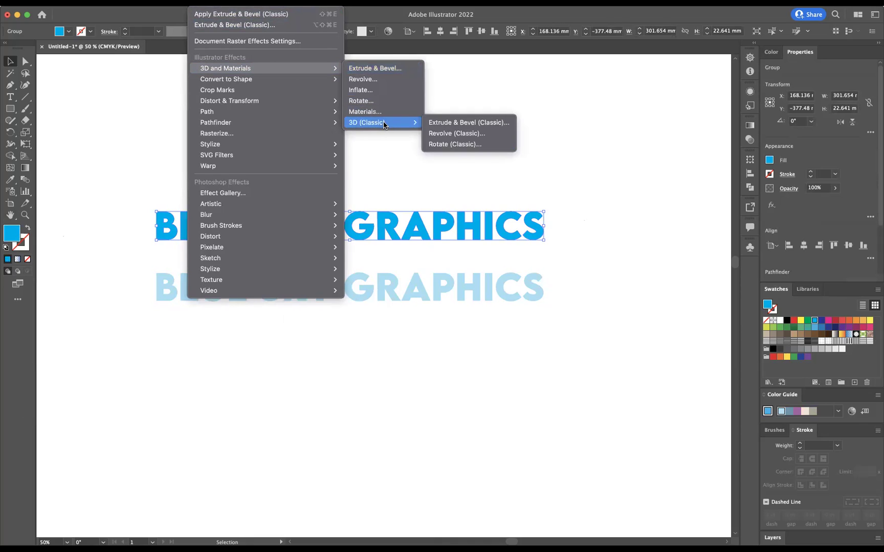
{"action": "left_click", "coordinate": [439, 124]}
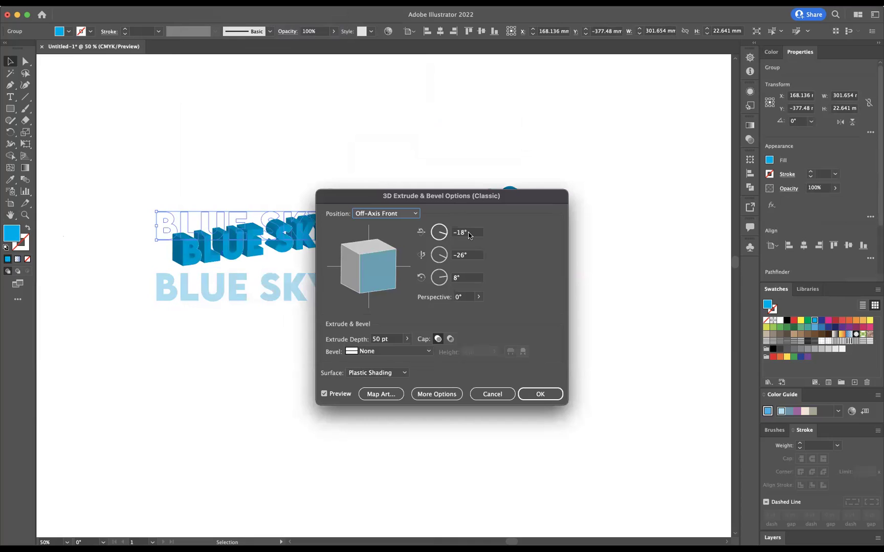
Step: Set the 3D rotation to 20°, −25°, 0° and the extrusion depth to 400 pt
{"action": "left_click", "coordinate": [468, 234]}
{"action": "type", "text": "20"}
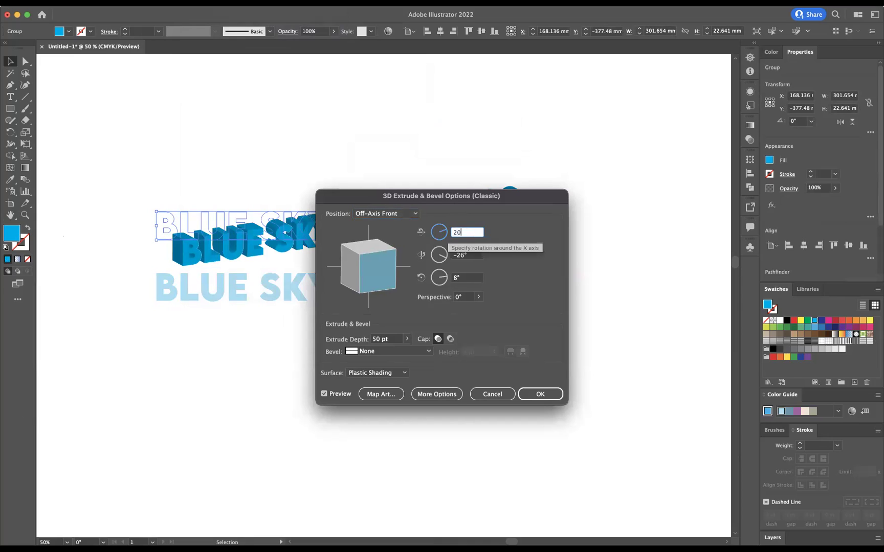
{"action": "key", "text": "Tab"}
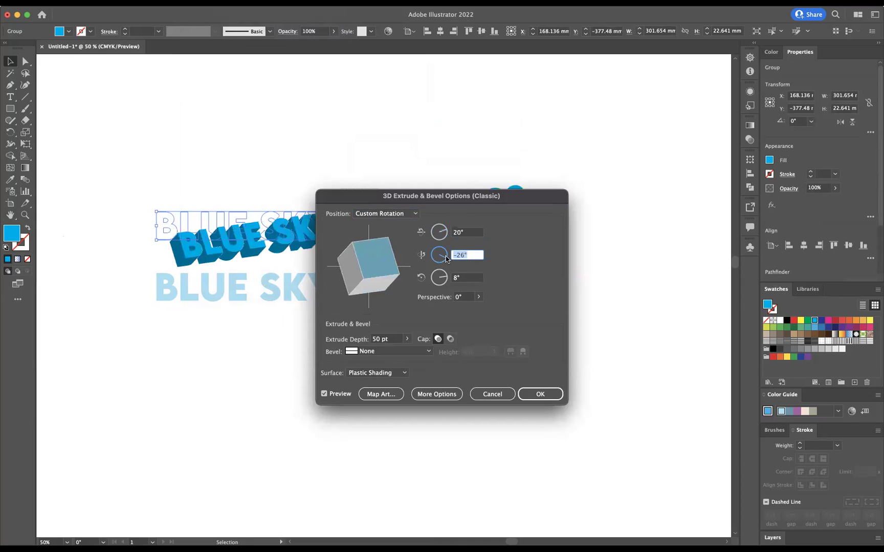
{"action": "type", "text": "-25"}
{"action": "key", "text": "Tab"}
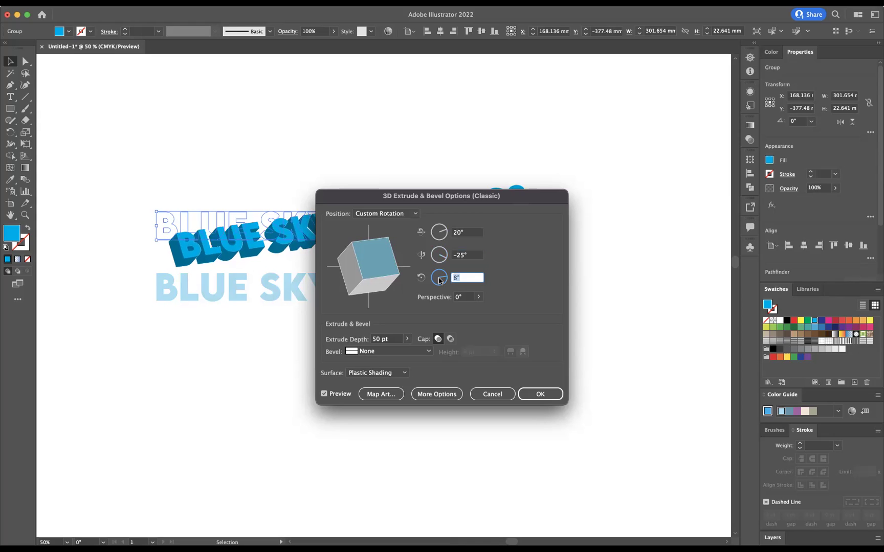
{"action": "type", "text": "0"}
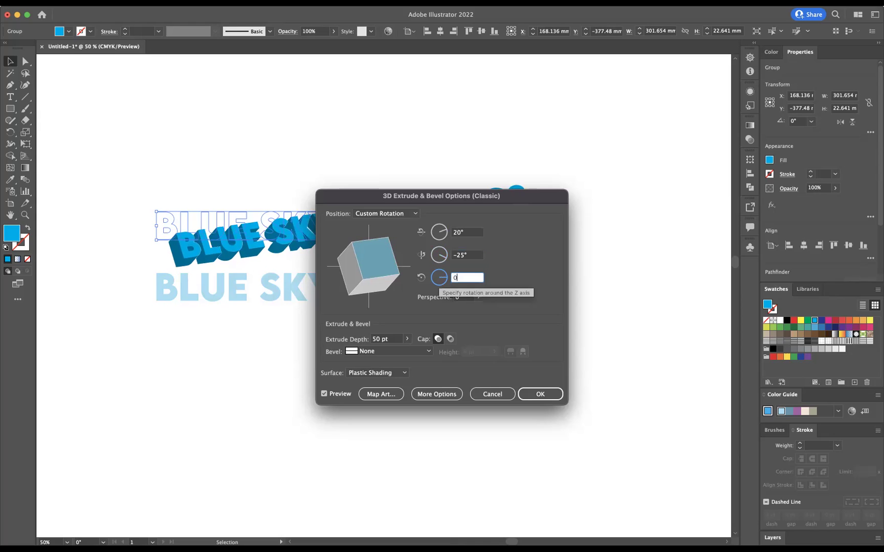
{"action": "left_click", "coordinate": [393, 340]}
{"action": "type", "text": "40"}
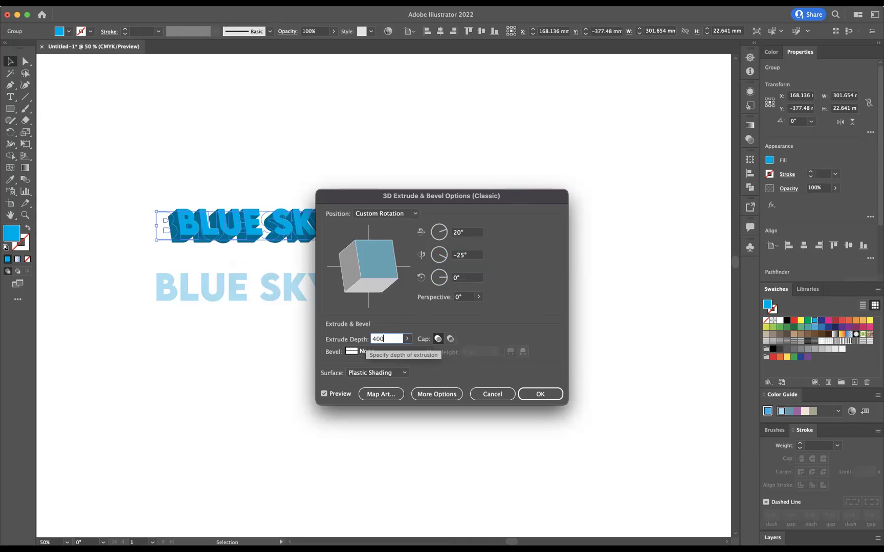
Step: Confirm the extrusion, expand its appearance, and fill it with the Fading Sky gradient
{"action": "left_click", "coordinate": [541, 394]}
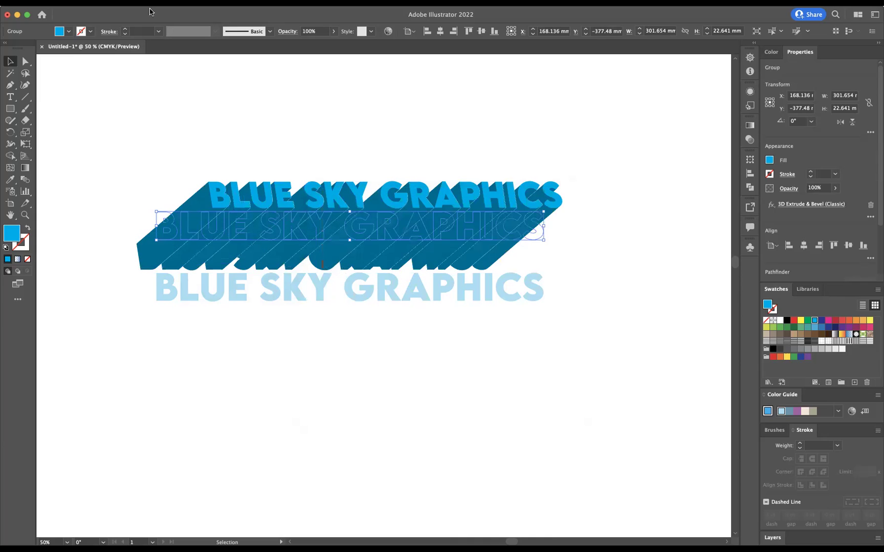
{"action": "left_click", "coordinate": [115, 2]}
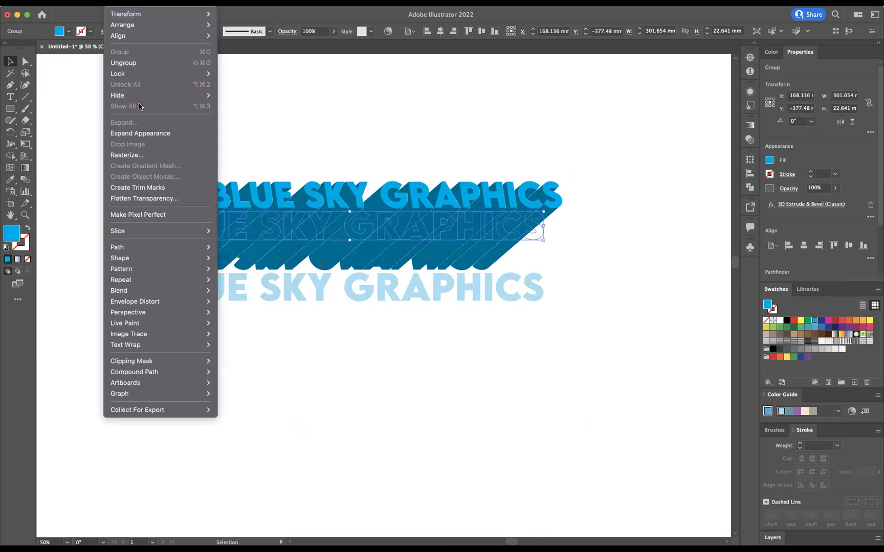
{"action": "left_click", "coordinate": [139, 134]}
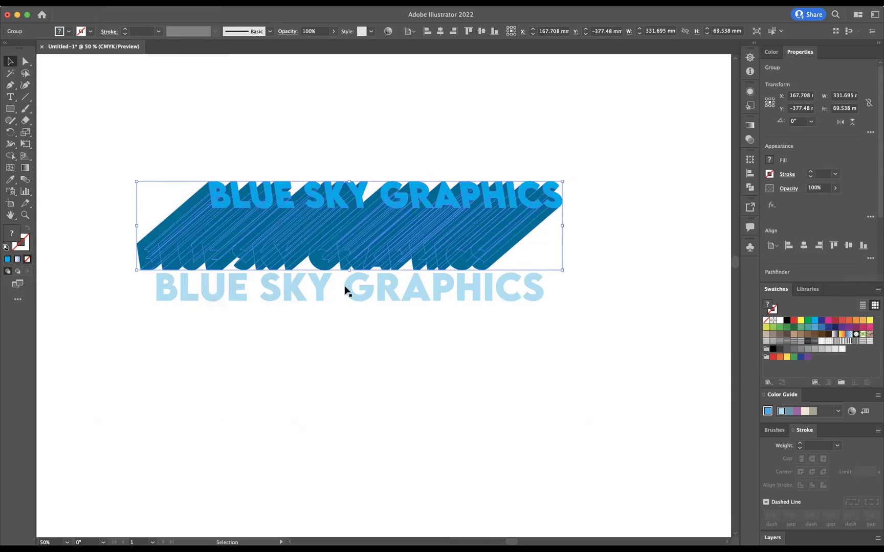
{"action": "left_click", "coordinate": [849, 336]}
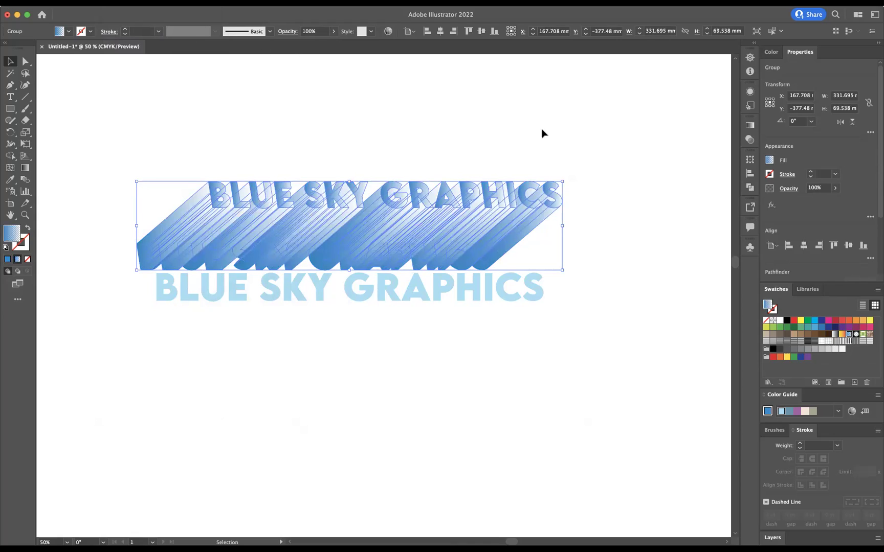
Step: Reverse the shadow's gradient and make its first stop white at 0% opacity
{"action": "left_click", "coordinate": [749, 126]}
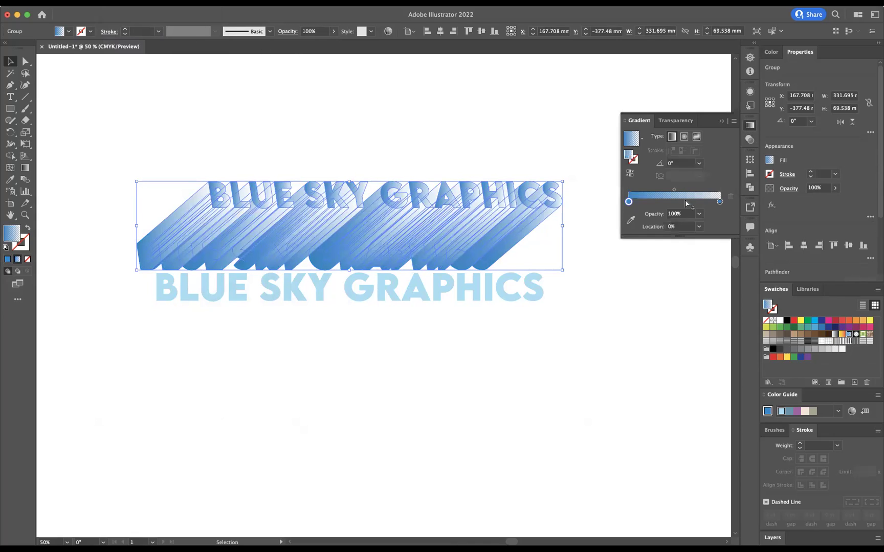
{"action": "left_click", "coordinate": [629, 173]}
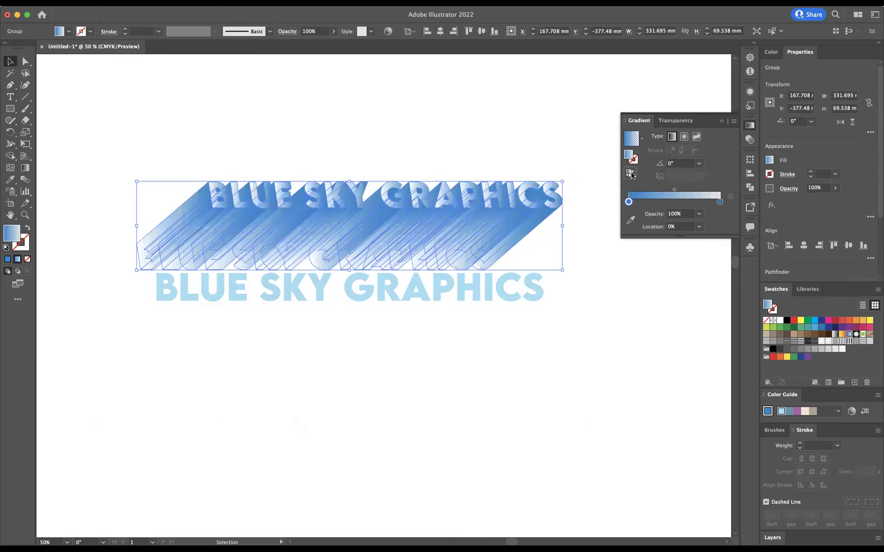
{"action": "left_click", "coordinate": [629, 202]}
{"action": "double_click", "coordinate": [629, 202]}
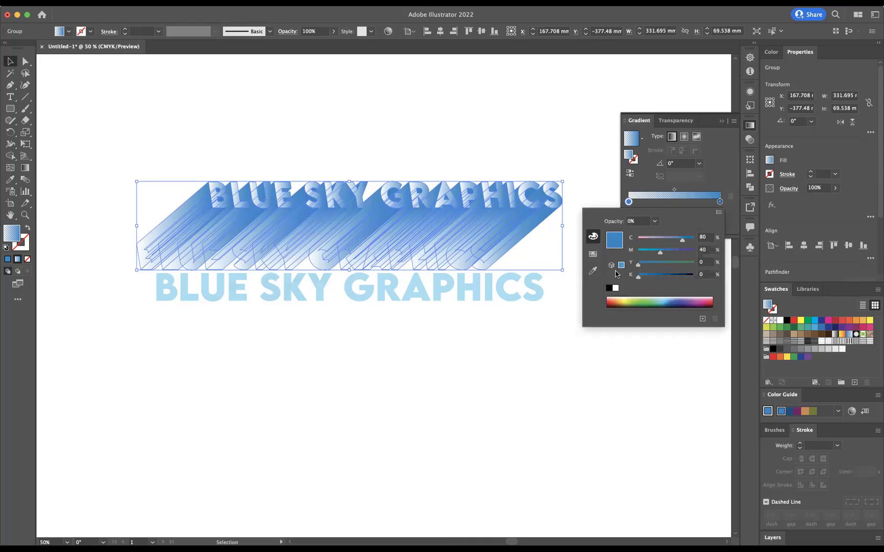
{"action": "left_click", "coordinate": [616, 289]}
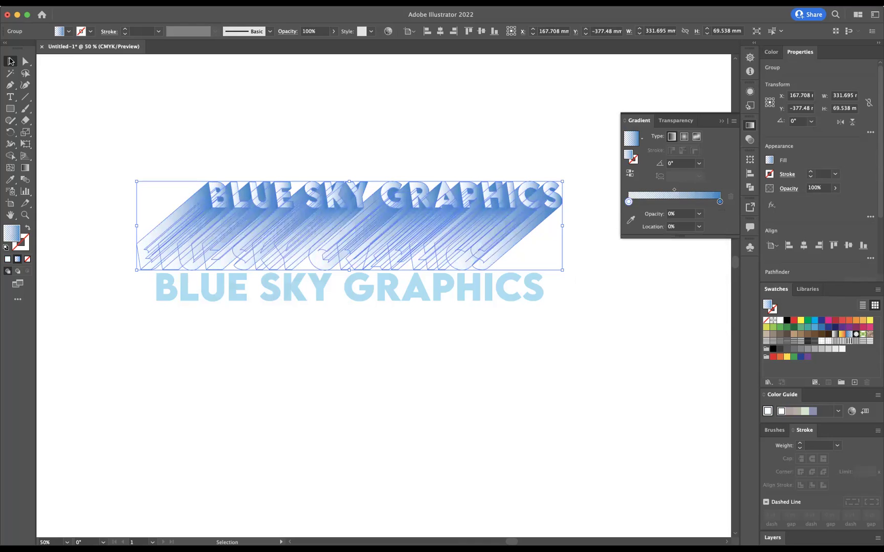
{"action": "left_click", "coordinate": [190, 118]}
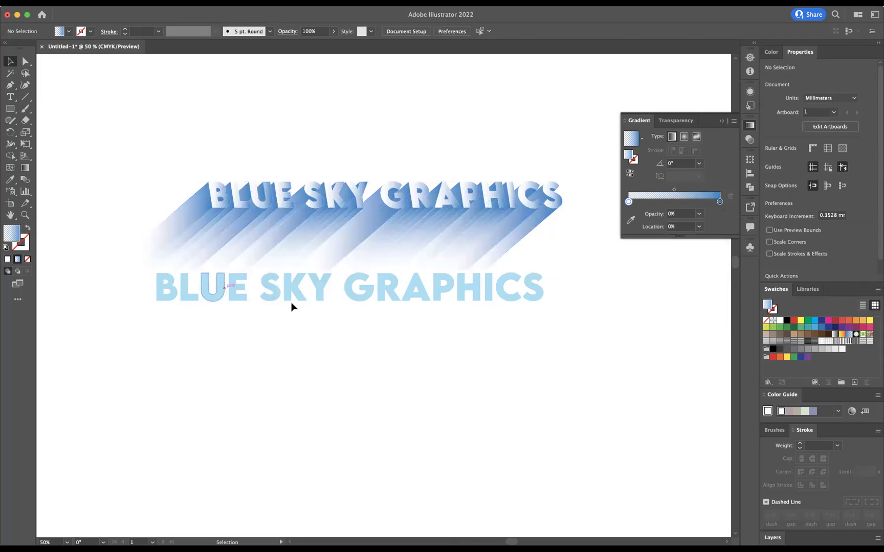
Step: Apply Extrude & Bevel (Classic) to the light blue lower lettering
{"action": "left_click", "coordinate": [267, 292]}
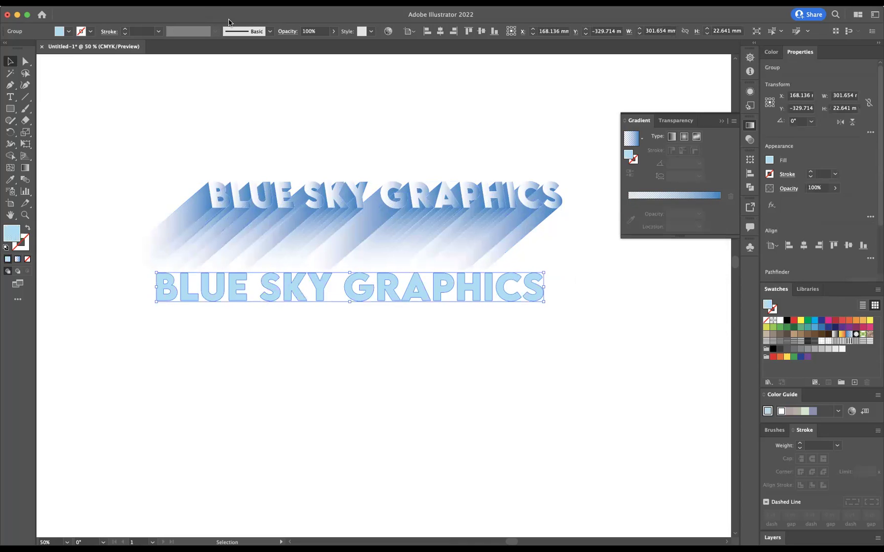
{"action": "left_click", "coordinate": [200, 2]}
{"action": "mouse_move", "coordinate": [226, 69]}
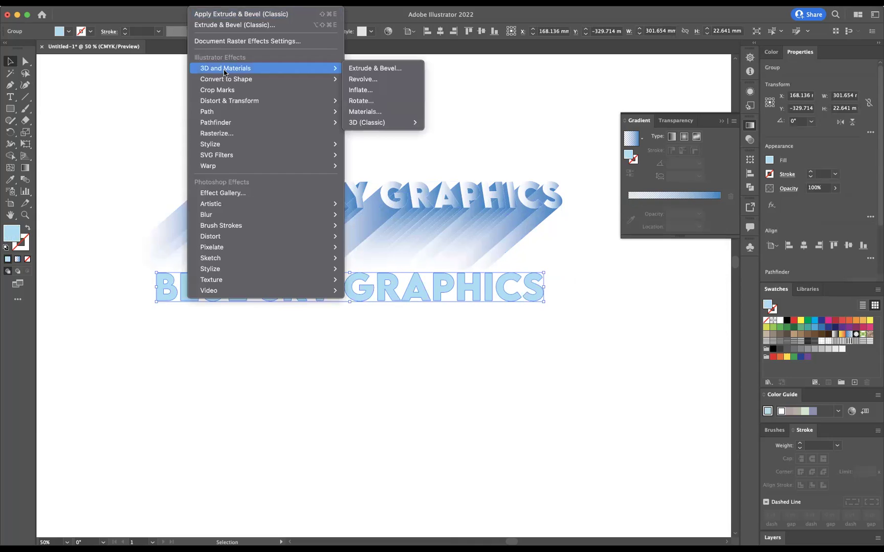
{"action": "mouse_move", "coordinate": [400, 125]}
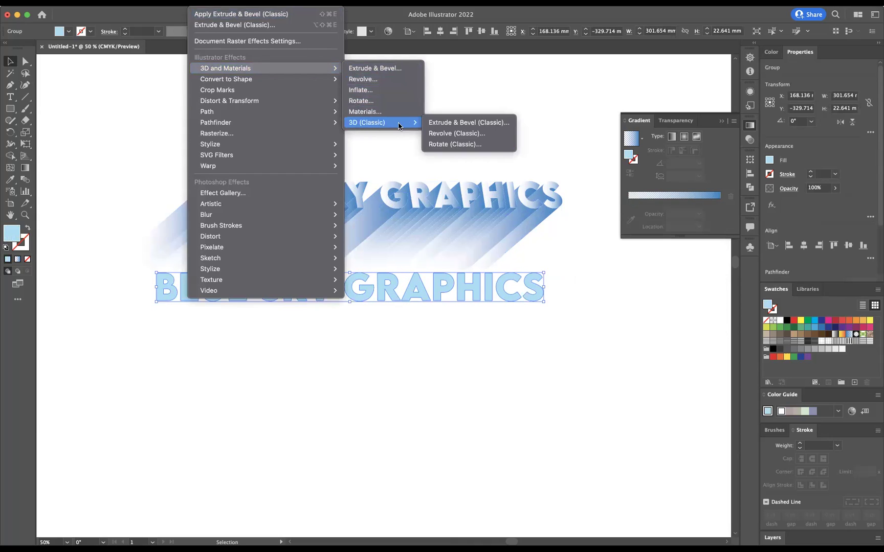
{"action": "left_click", "coordinate": [453, 124]}
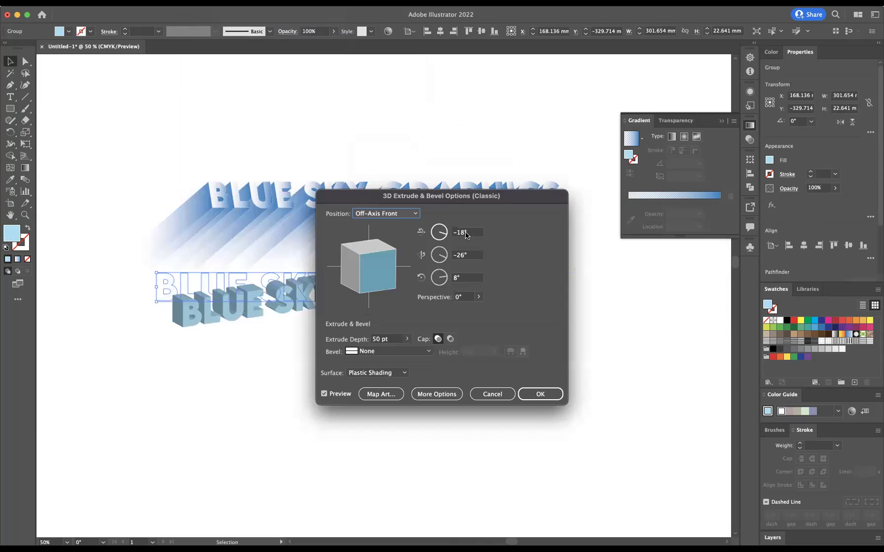
Step: Rotate it 20°, −25°, 0° with 0 pt extrusion depth and apply the effect
{"action": "type", "text": "20"}
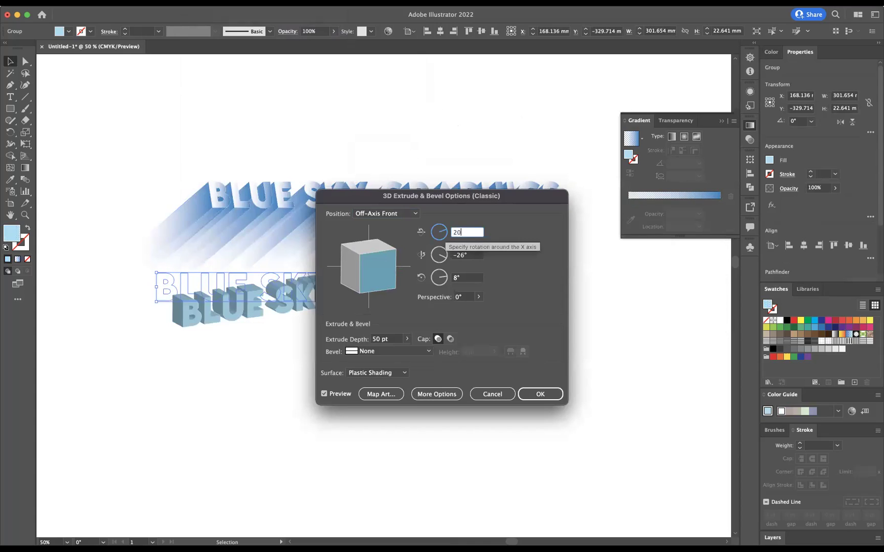
{"action": "key", "text": "Tab"}
{"action": "type", "text": "-"}
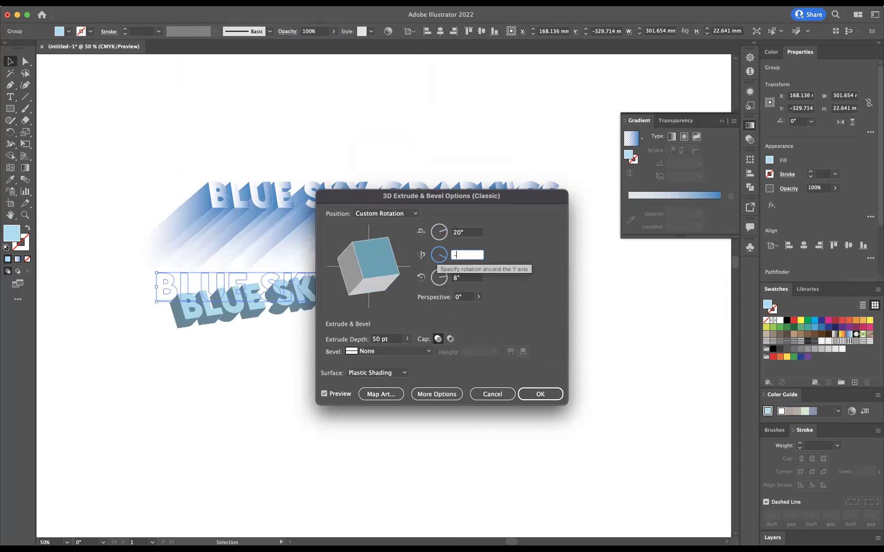
{"action": "key", "text": "Tab"}
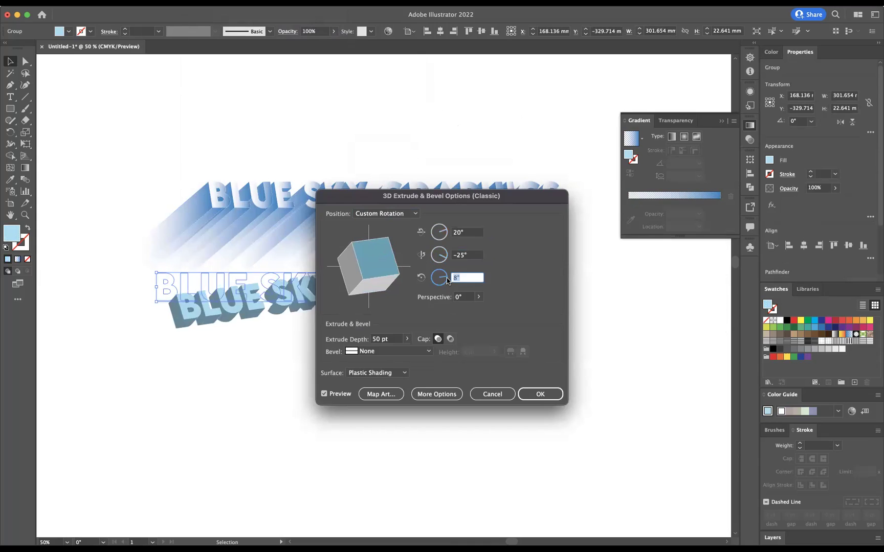
{"action": "type", "text": "0"}
{"action": "left_click", "coordinate": [391, 340]}
{"action": "type", "text": "0"}
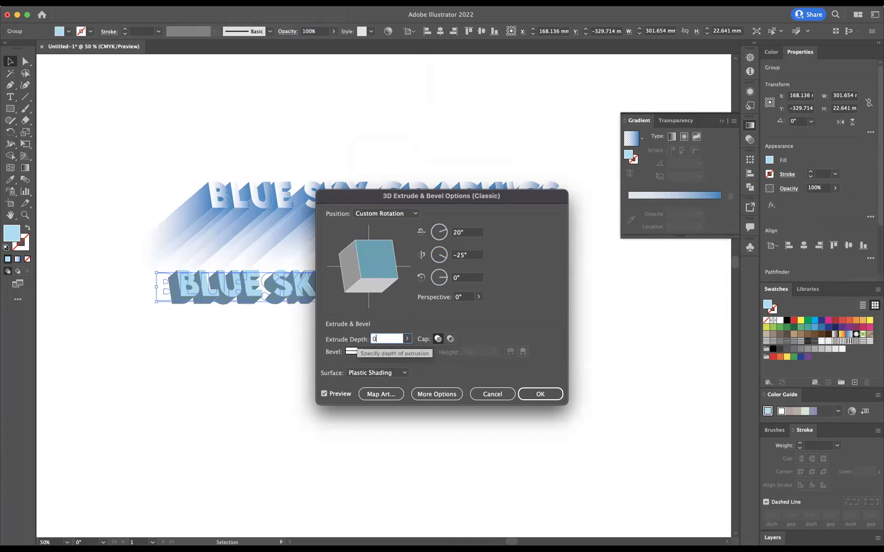
{"action": "left_click", "coordinate": [539, 397]}
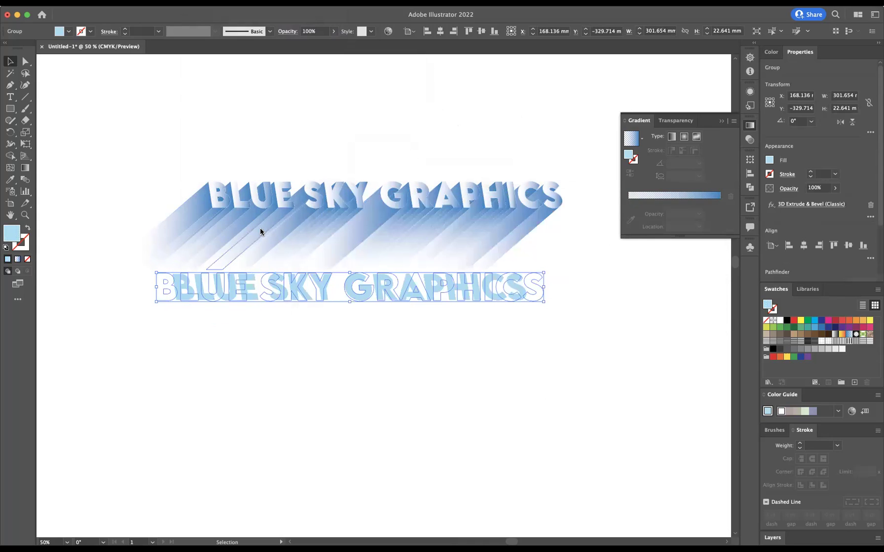
Step: Expand the light blue text's appearance and move it up onto the shadow lettering
{"action": "left_click", "coordinate": [115, 2]}
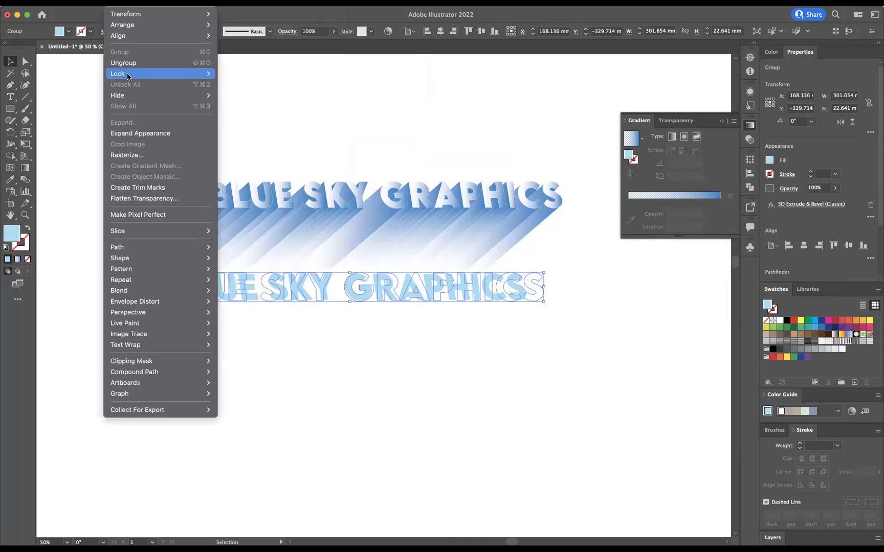
{"action": "left_click", "coordinate": [127, 137]}
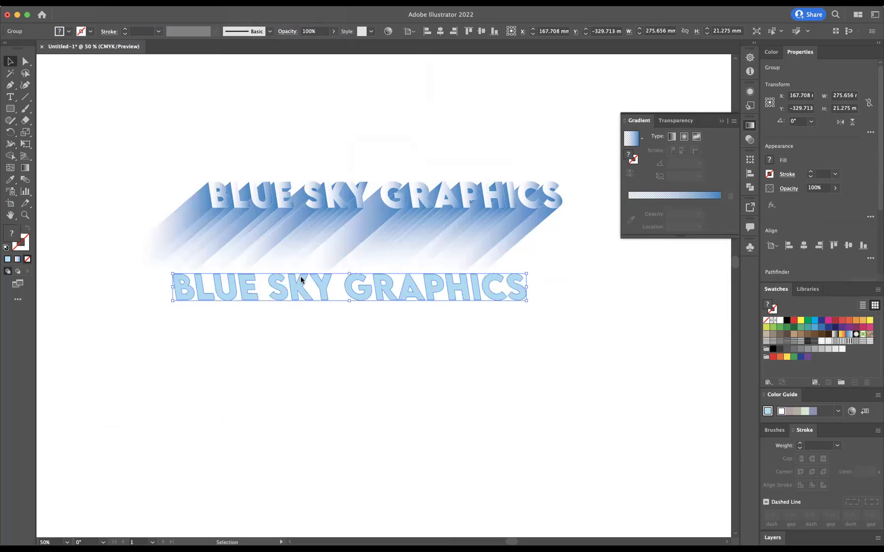
{"action": "left_click_drag", "start_coordinate": [322, 292], "coordinate": [357, 200]}
Step: Zoom to 66.67%, collapse the Gradient panel, and nudge the light blue letters onto the shadow
{"action": "left_click", "coordinate": [273, 337]}
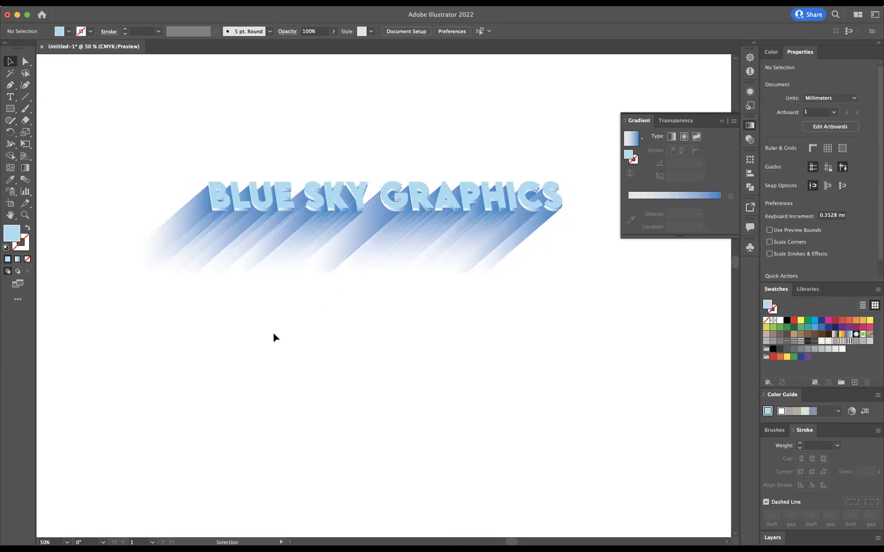
{"action": "key", "text": "super+equal"}
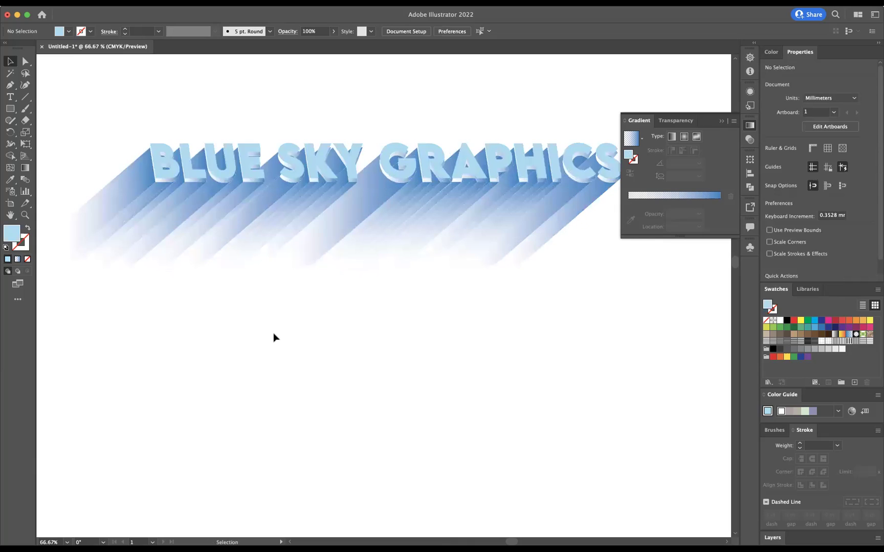
{"action": "left_click", "coordinate": [722, 121]}
{"action": "left_click_drag", "start_coordinate": [424, 160], "coordinate": [426, 171]}
{"action": "left_click_drag", "start_coordinate": [355, 328], "coordinate": [450, 406]}
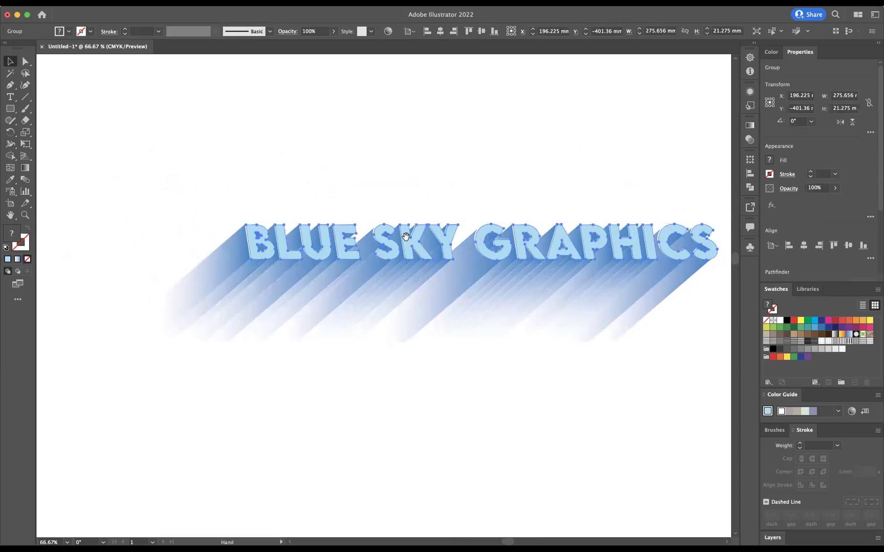
{"action": "left_click_drag", "start_coordinate": [405, 237], "coordinate": [408, 241]}
{"action": "left_click", "coordinate": [491, 420]}
{"action": "left_click_drag", "start_coordinate": [491, 420], "coordinate": [435, 421]}
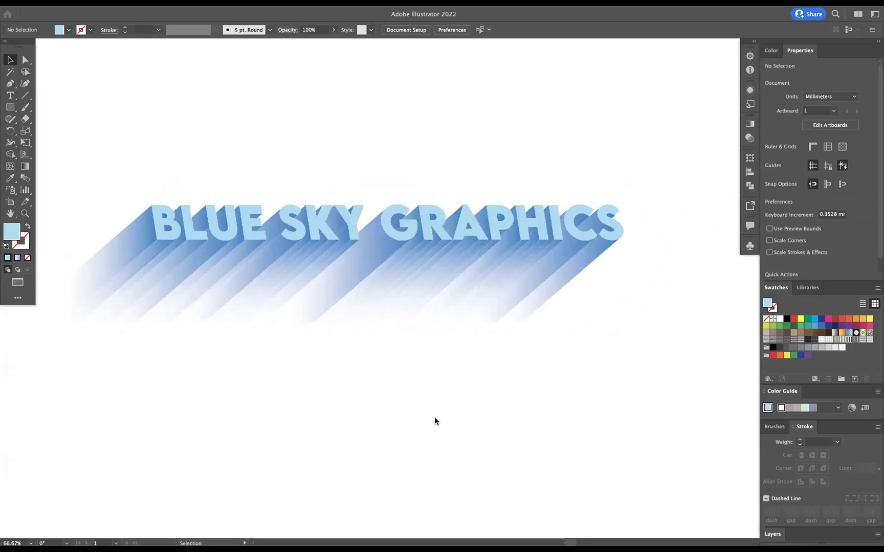